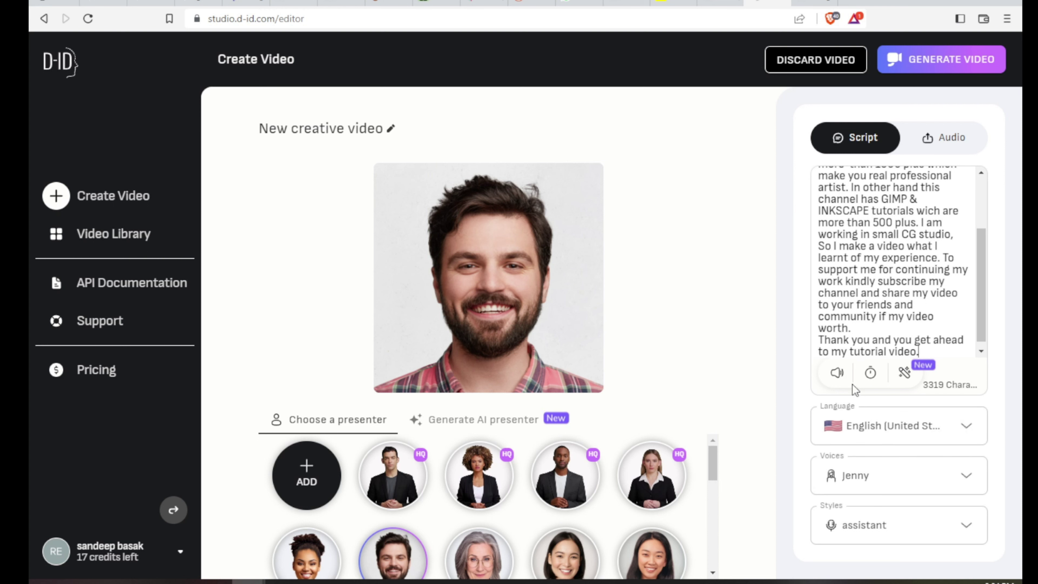
Set the script's language to English (India)
left_click(967, 428)
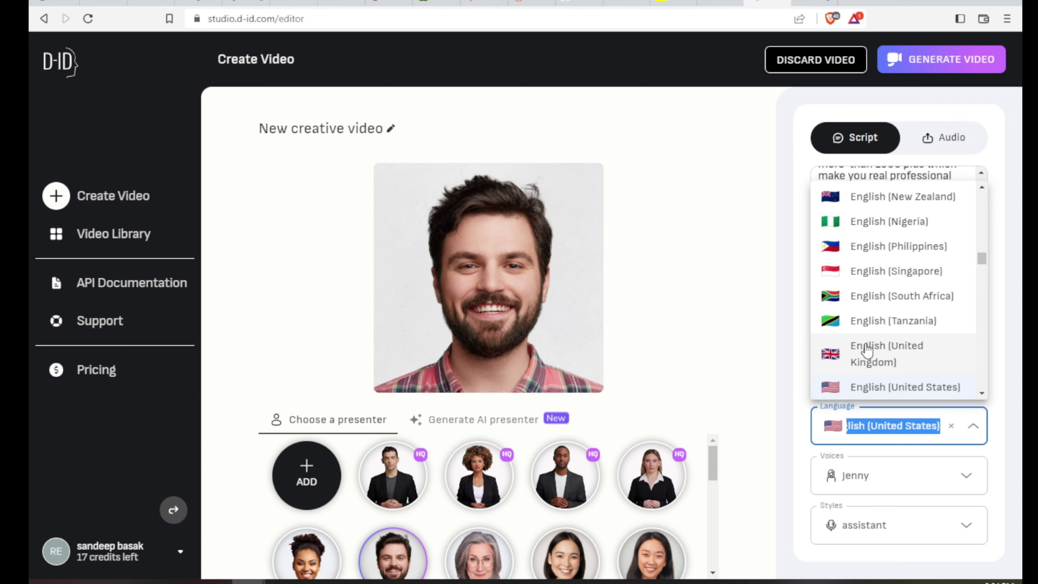
type("india")
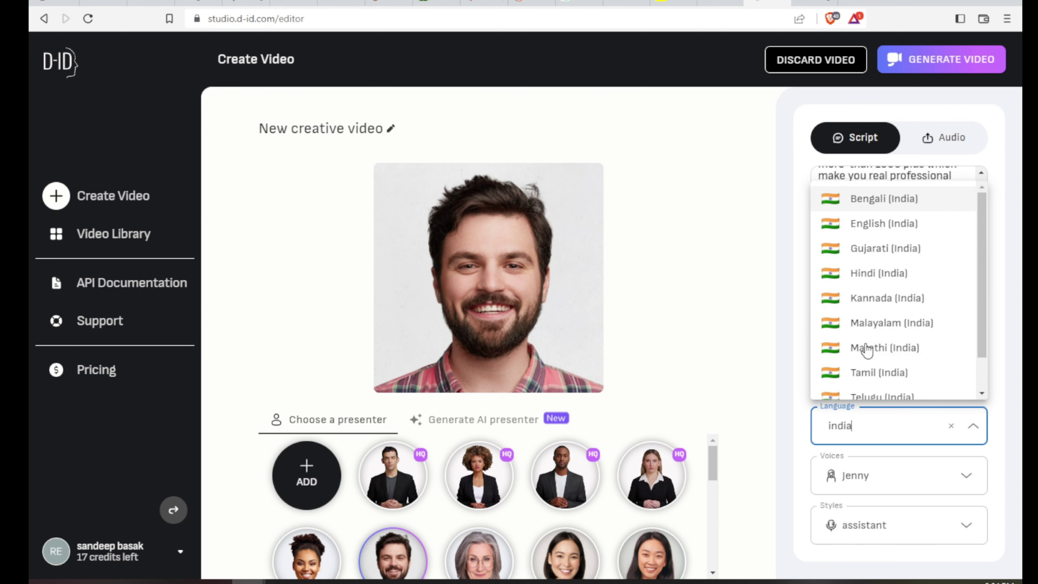
left_click(883, 225)
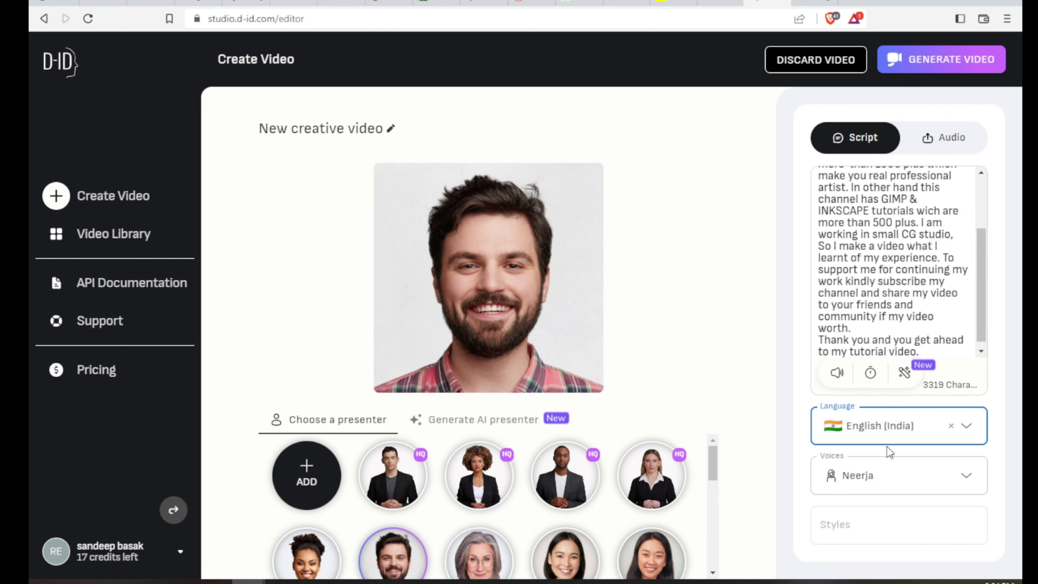
Set the voice to the male Prabhat and listen to the script while following its text from the beginning
left_click(966, 478)
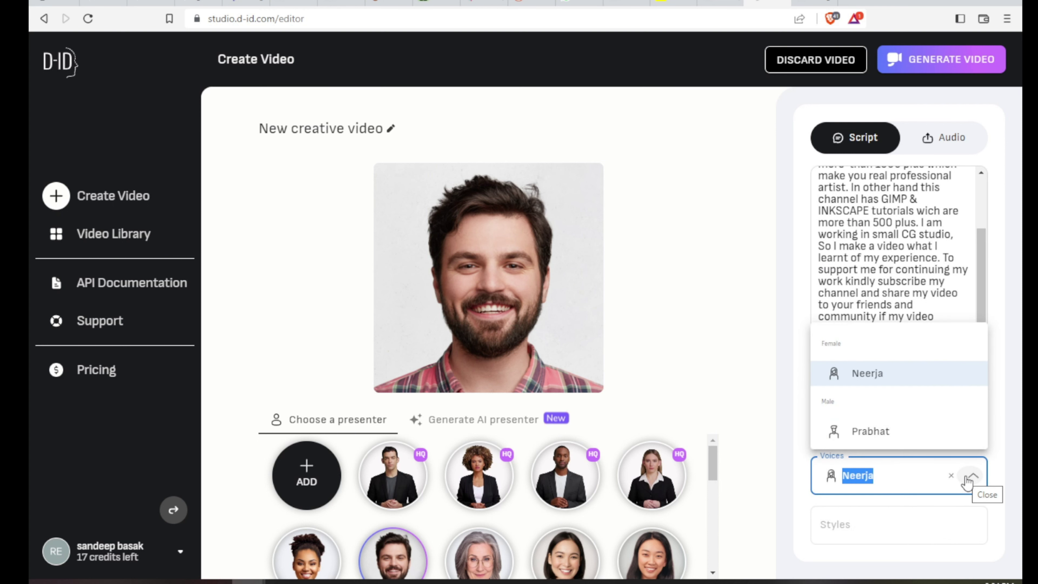
left_click(865, 434)
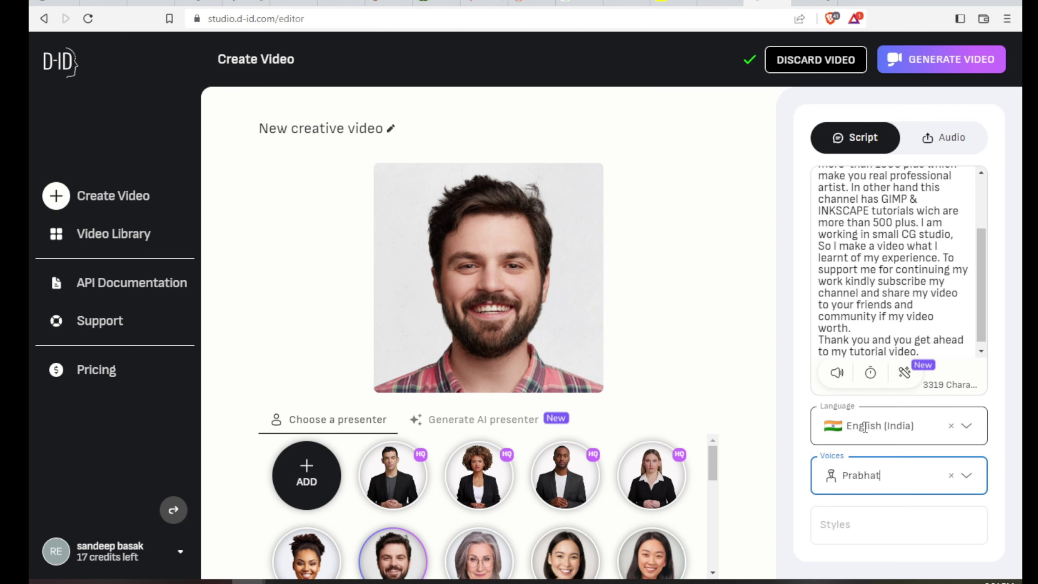
left_click(834, 373)
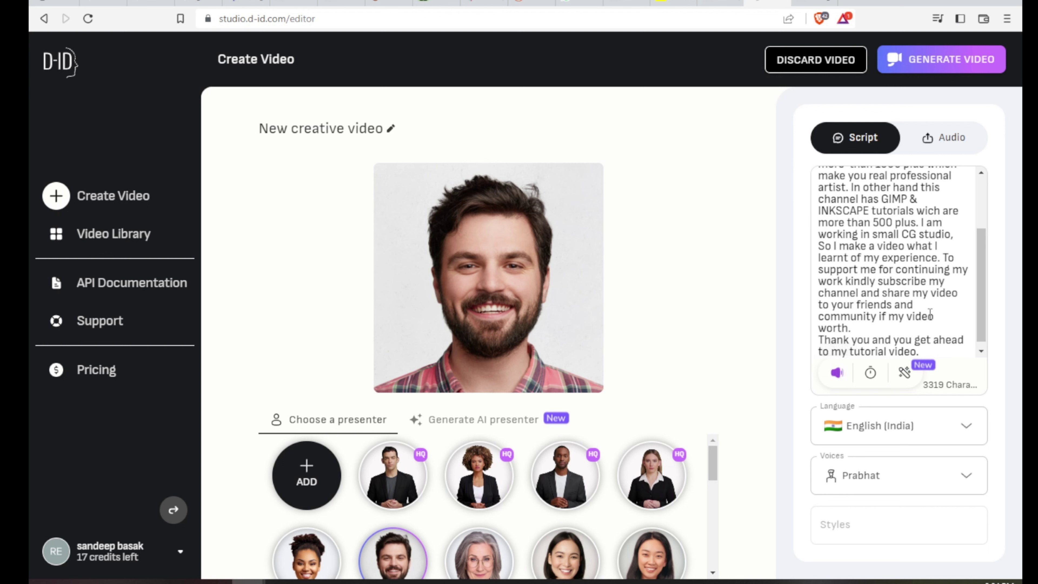
left_click_drag(980, 275, 983, 233)
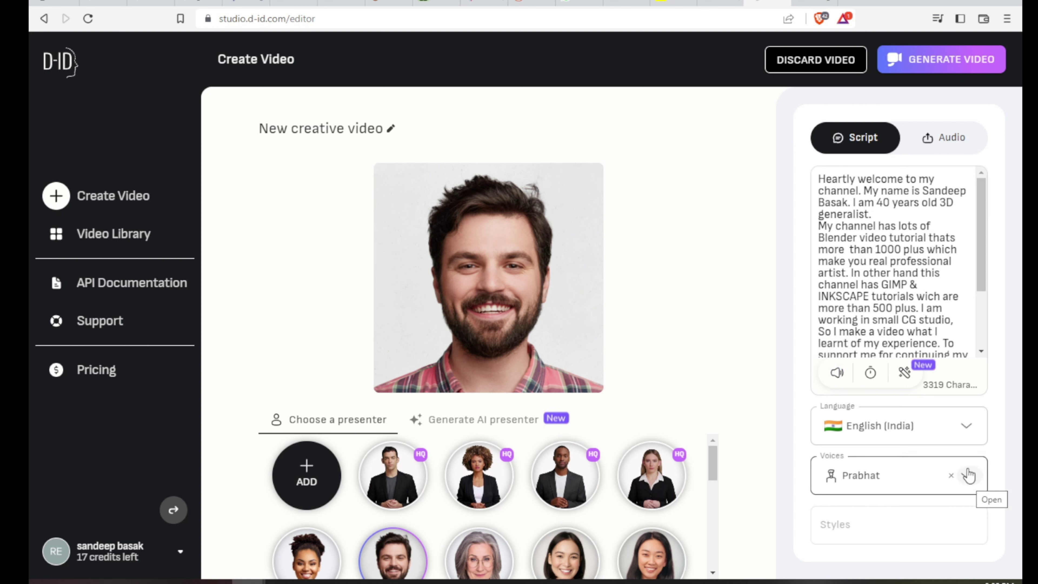
Listen to the script in the female Neerja voice and switch the voice back to Prabhat
left_click(964, 475)
left_click(866, 372)
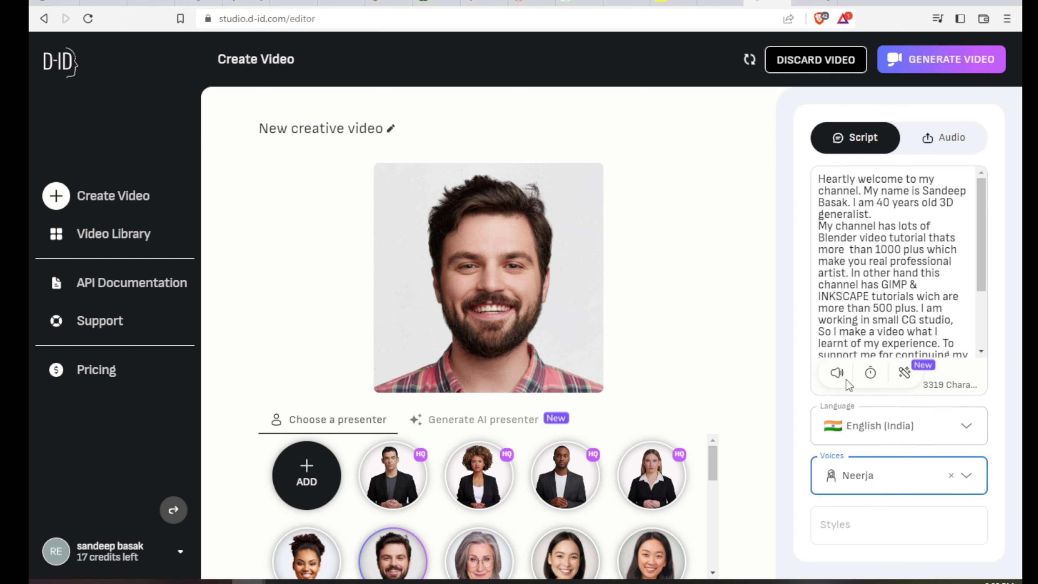
left_click(834, 372)
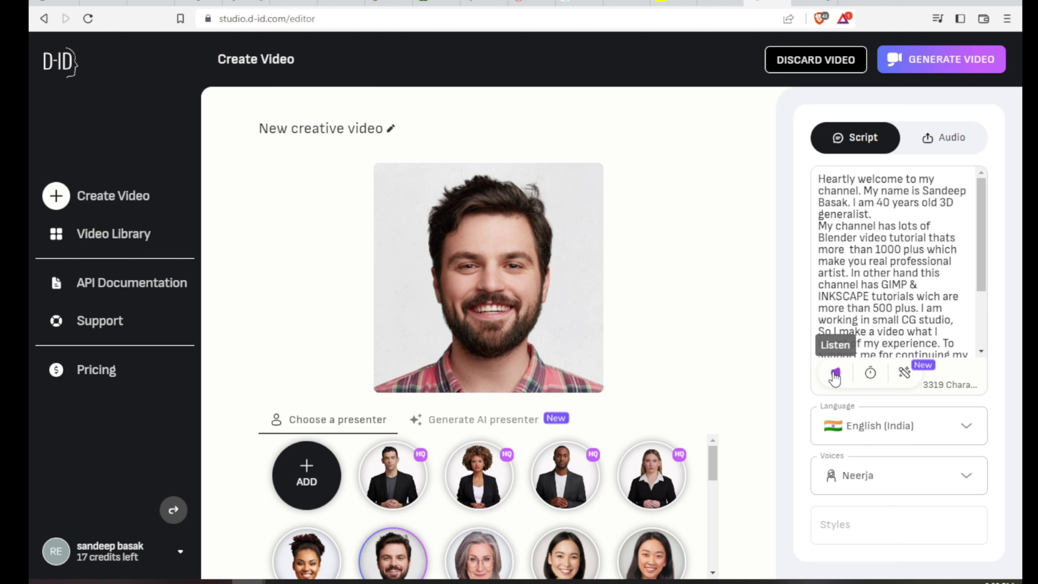
scroll(859, 304, "down", 2)
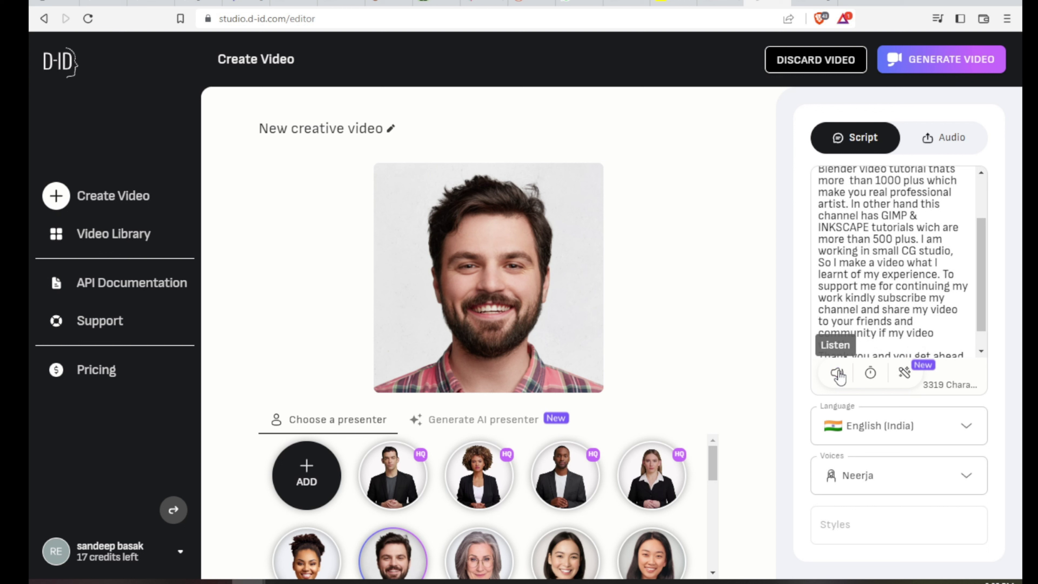
left_click(966, 477)
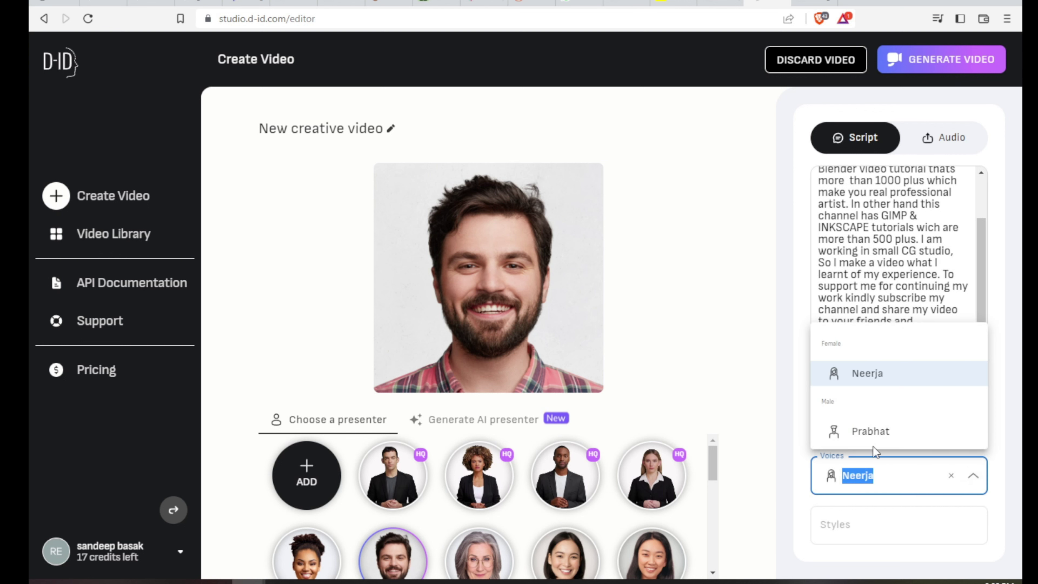
left_click(870, 432)
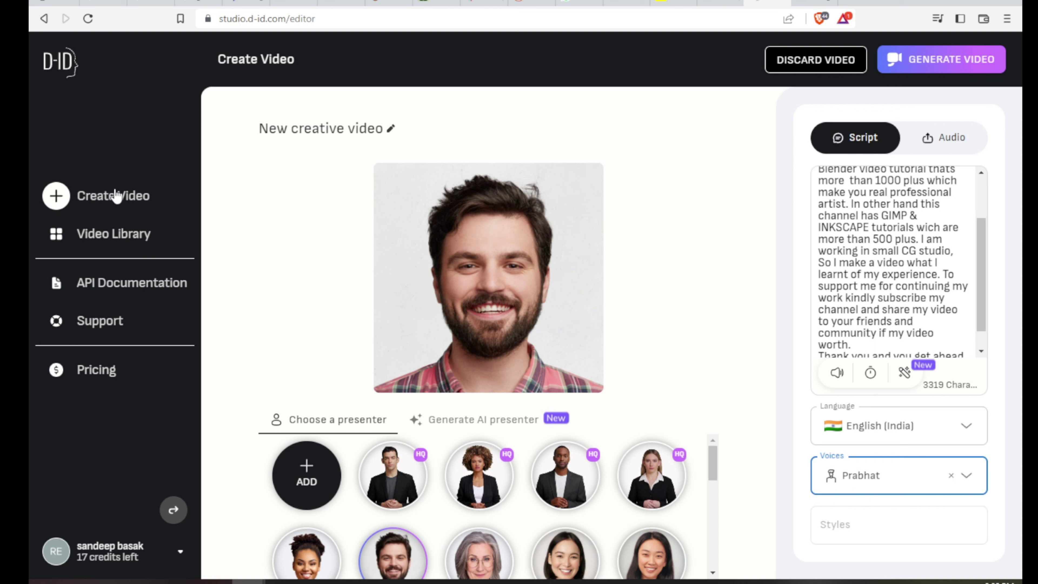
Generate the video of the smiling bearded presenter in the plaid shirt with the current script and voice
left_click(112, 198)
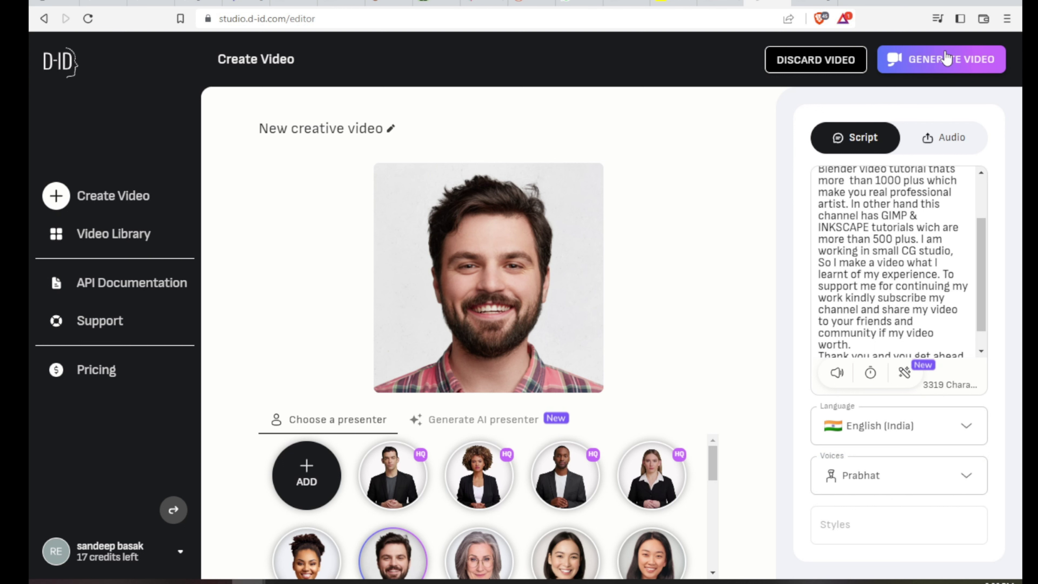
left_click(939, 59)
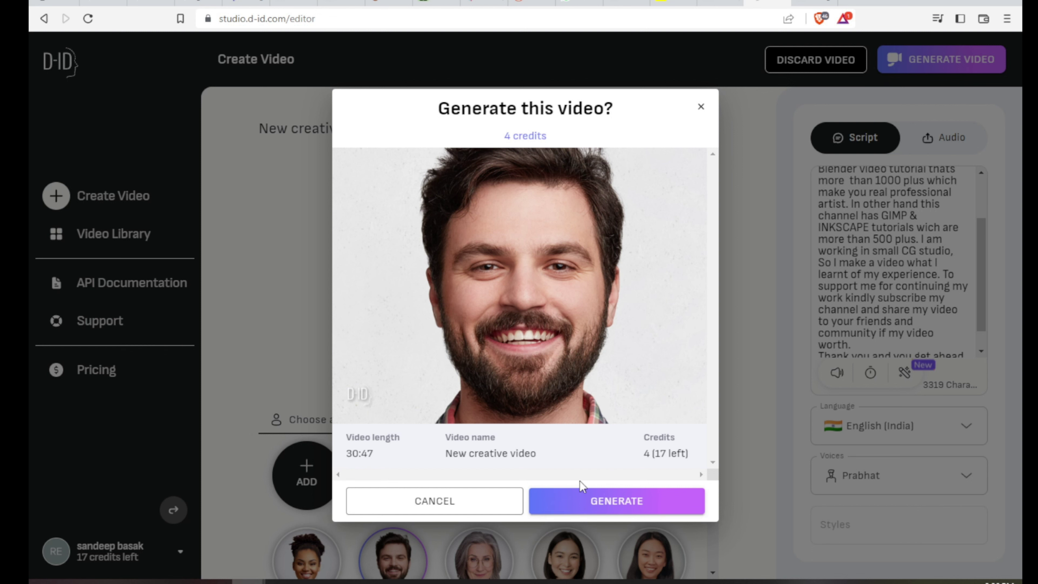
left_click(606, 502)
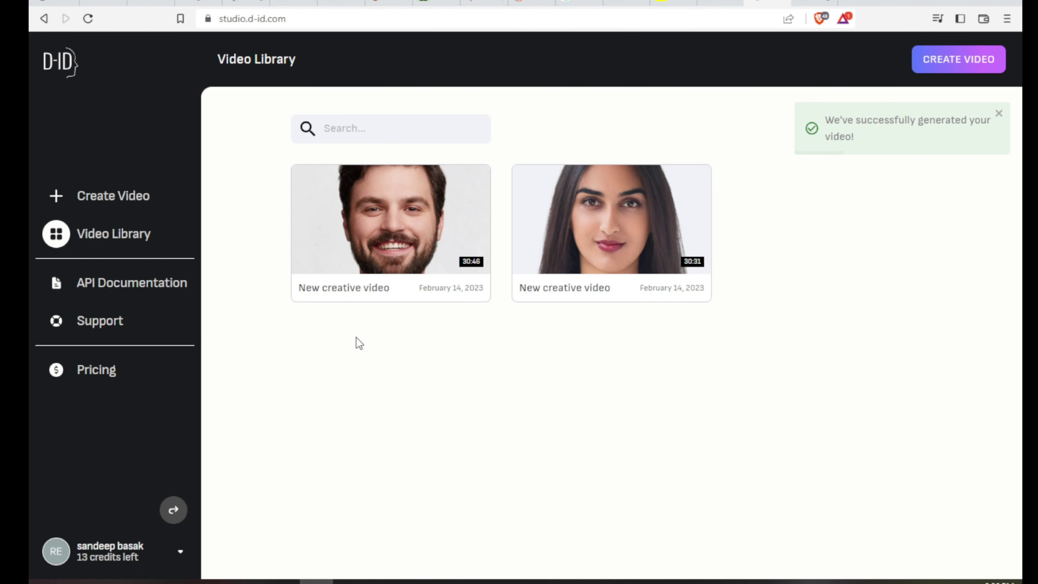
Play the newly generated video of the smiling bearded presenter from the video library and pause it
mouse_move(371, 209)
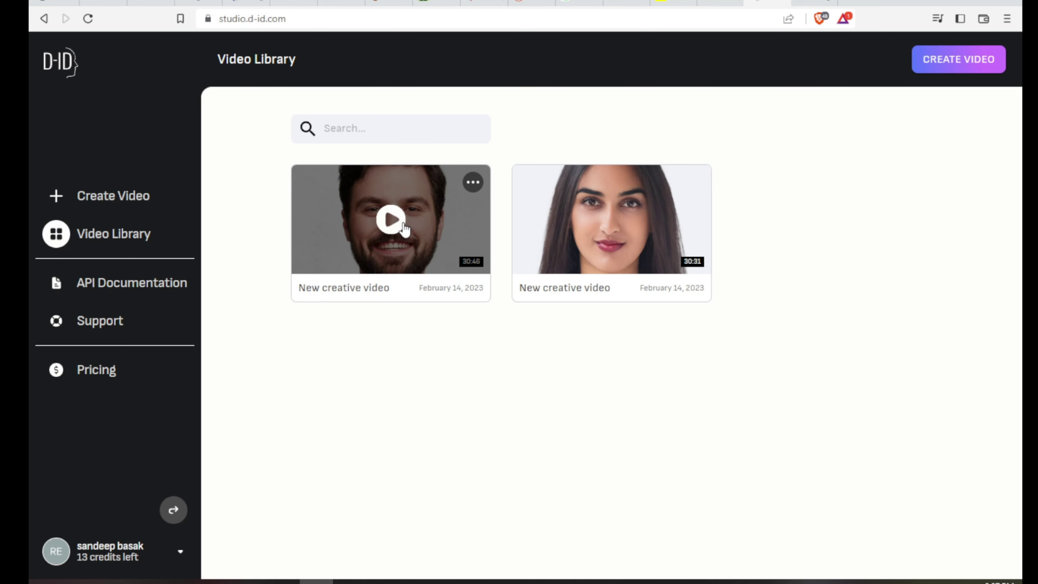
left_click(393, 221)
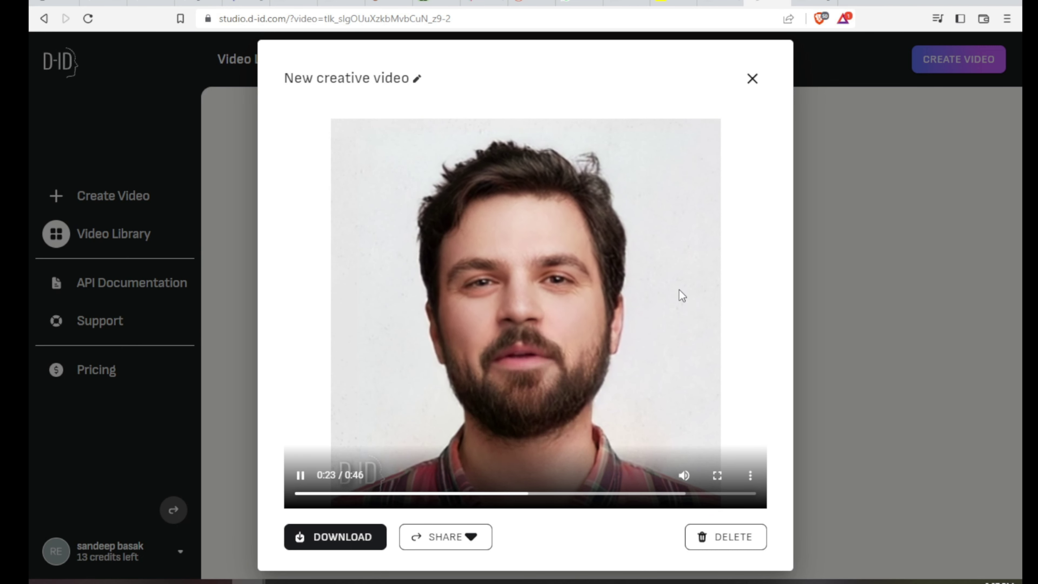
left_click(302, 476)
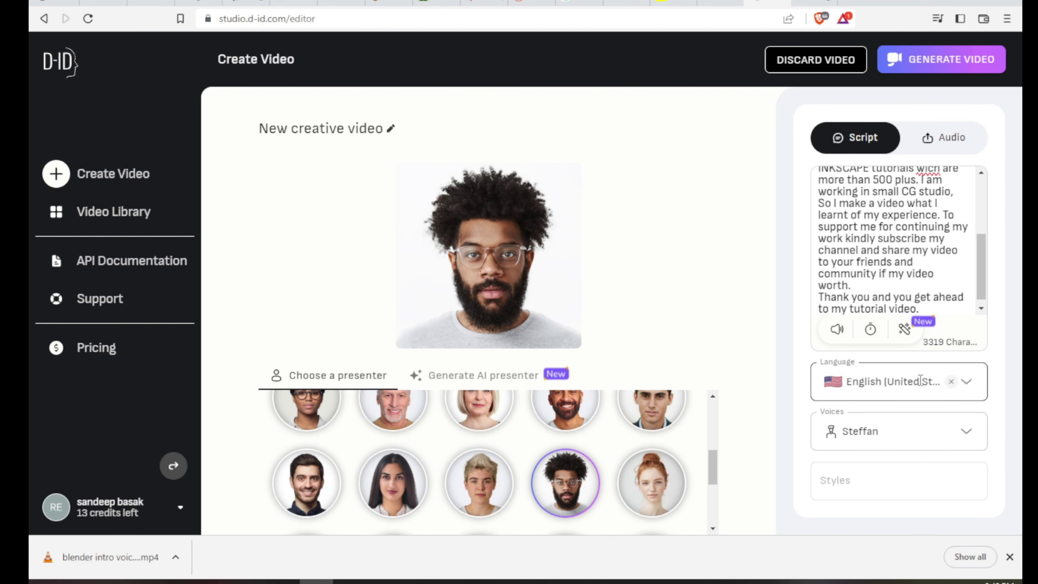
Keep the language at English (United States), set the voice to Christopher and listen to the script
left_click(969, 388)
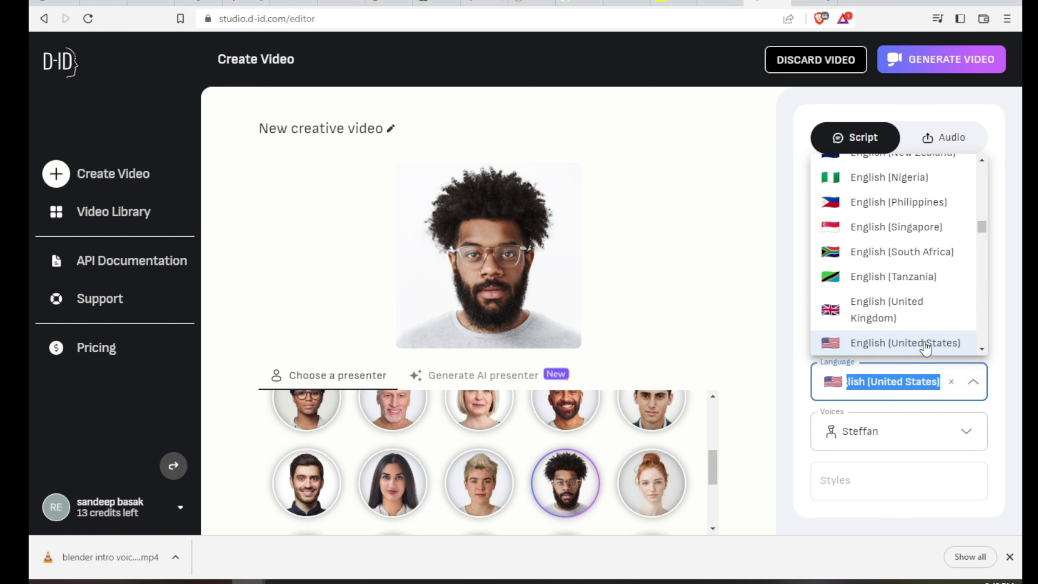
left_click(737, 293)
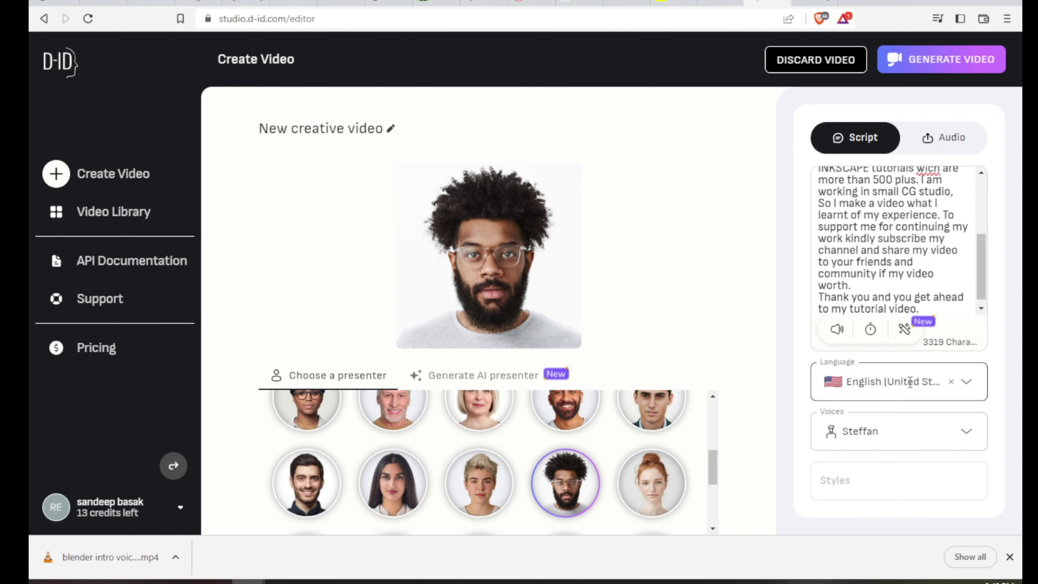
left_click(969, 433)
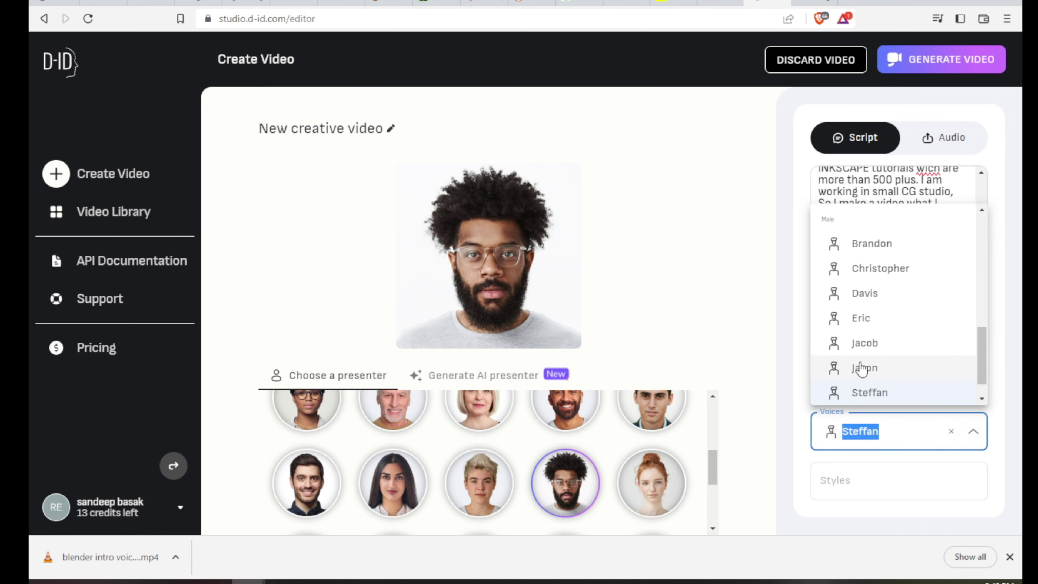
left_click(888, 269)
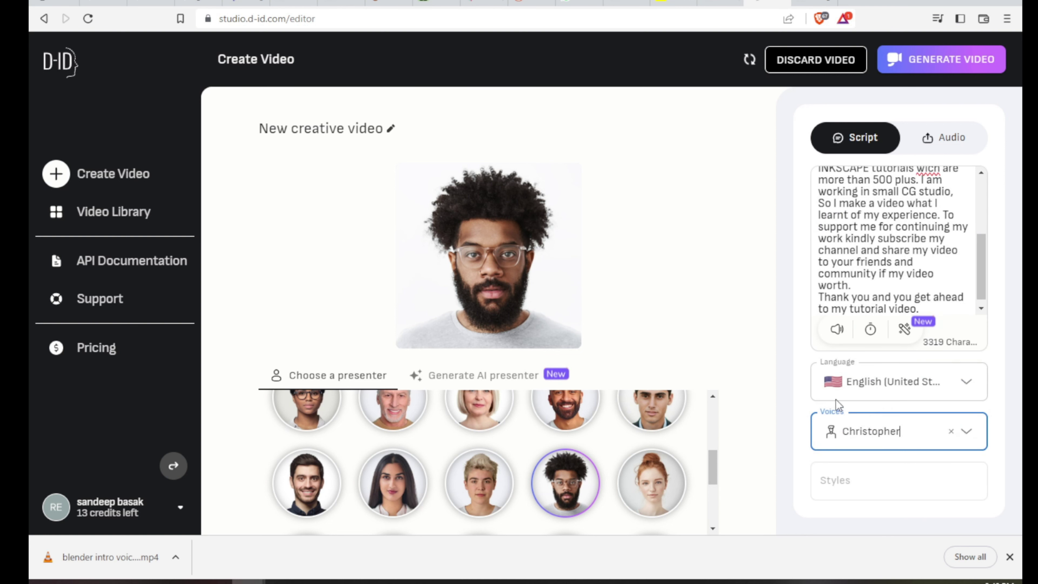
left_click(839, 330)
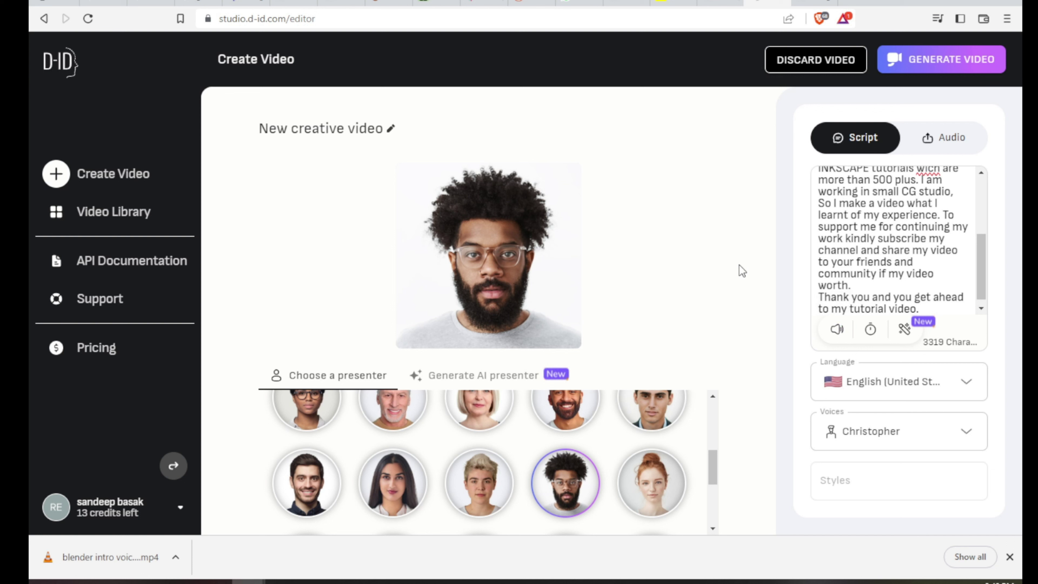
Generate the channel introduction video with the curly-haired presenter in glasses and watch the result from the video library
left_click(936, 67)
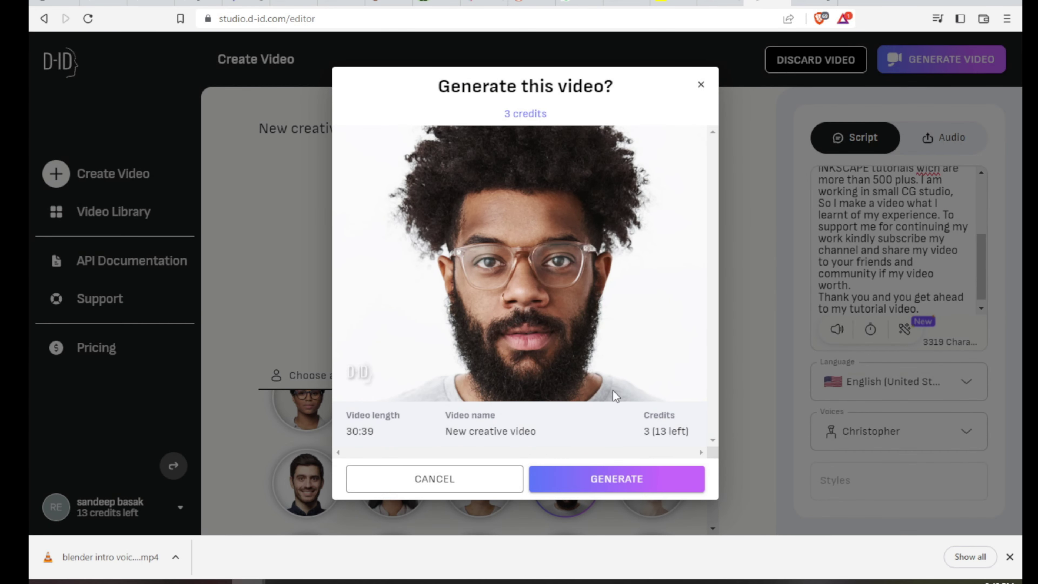
left_click(621, 484)
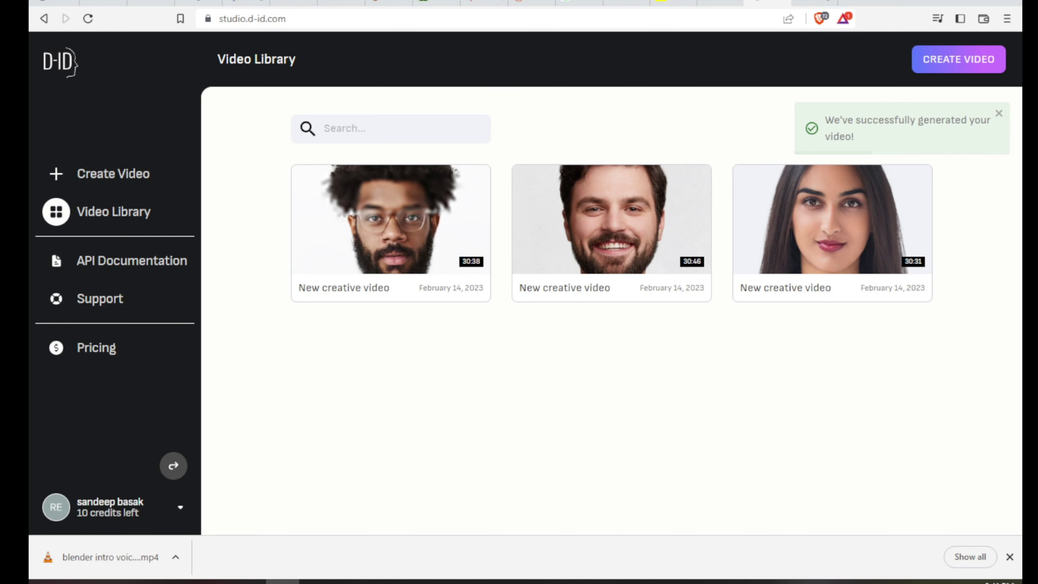
left_click(393, 224)
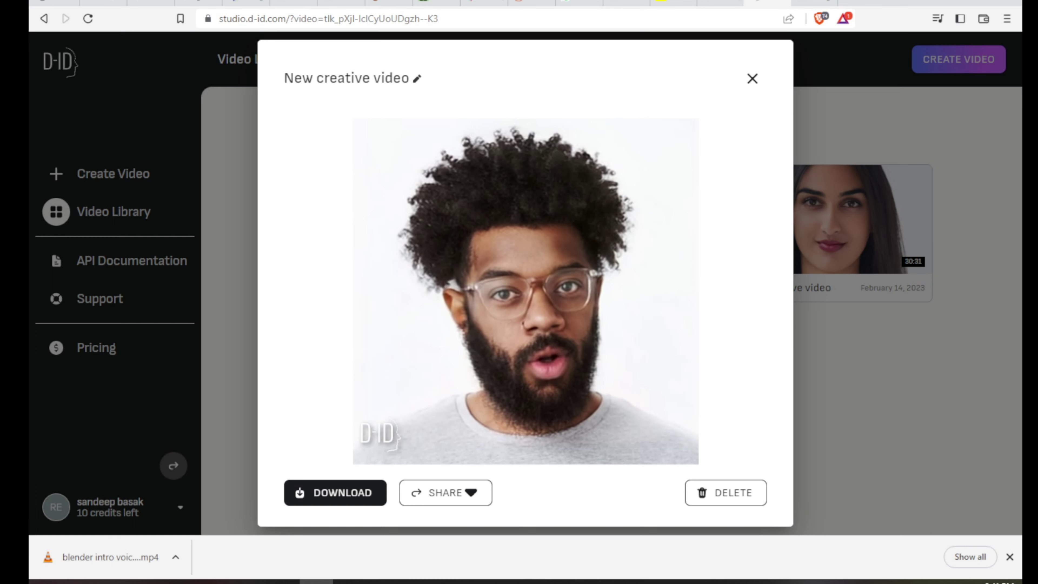
left_click(1010, 557)
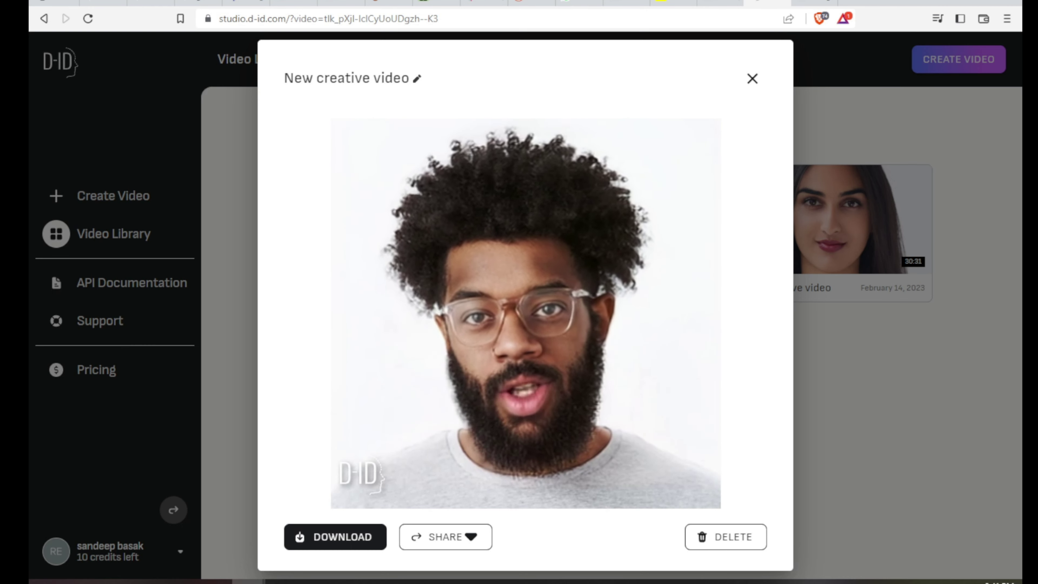
mouse_move(300, 407)
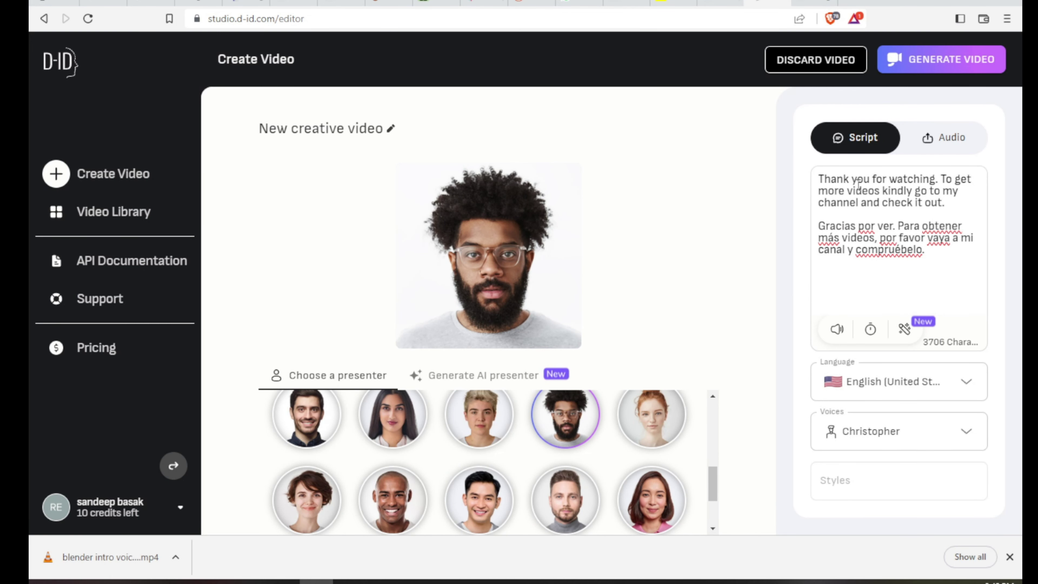
Listen to the English and Spanish thank-you script and generate its video with the curly-haired presenter
left_click(837, 331)
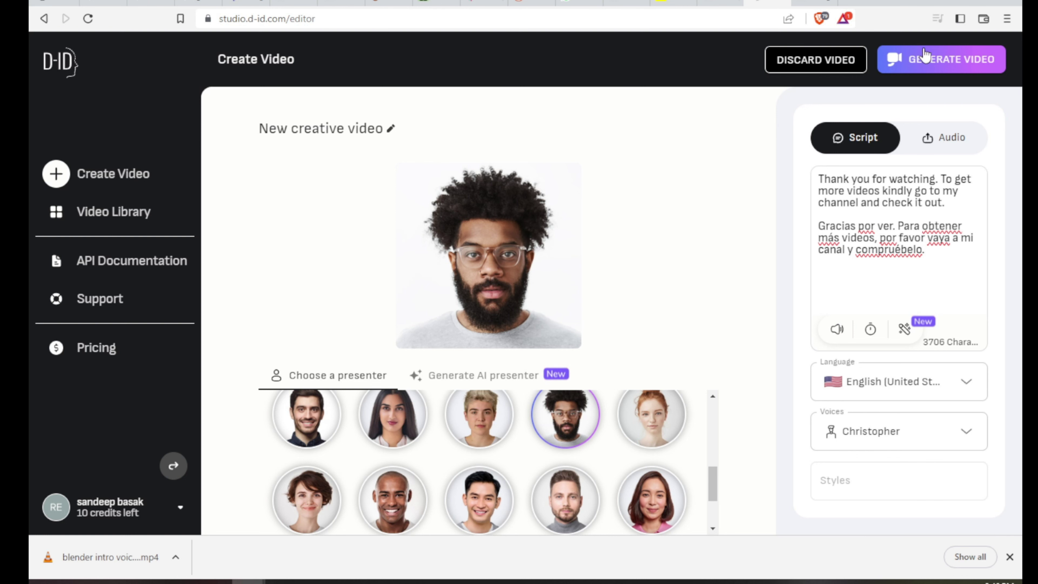
left_click(935, 65)
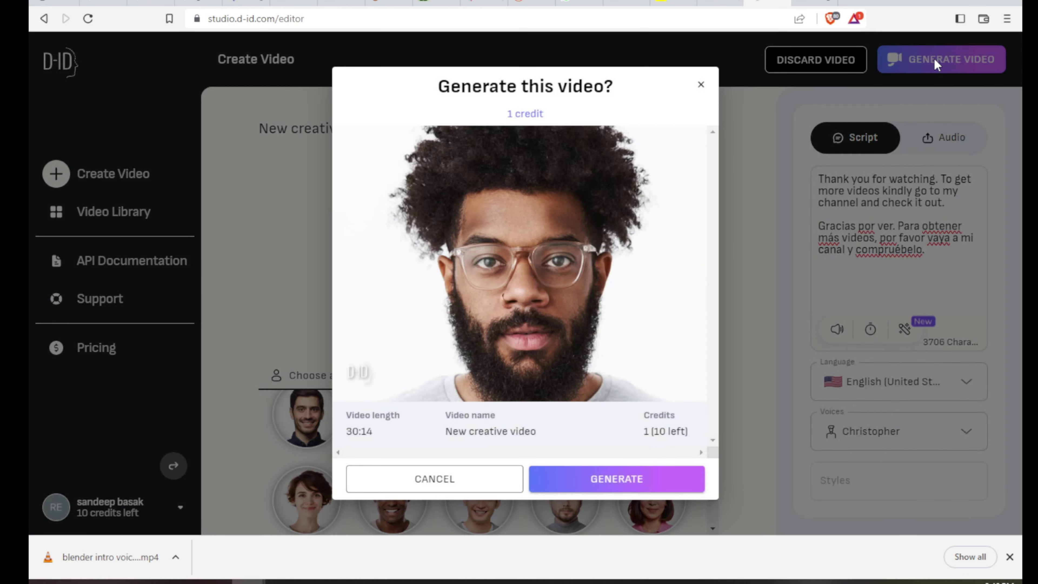
left_click(609, 480)
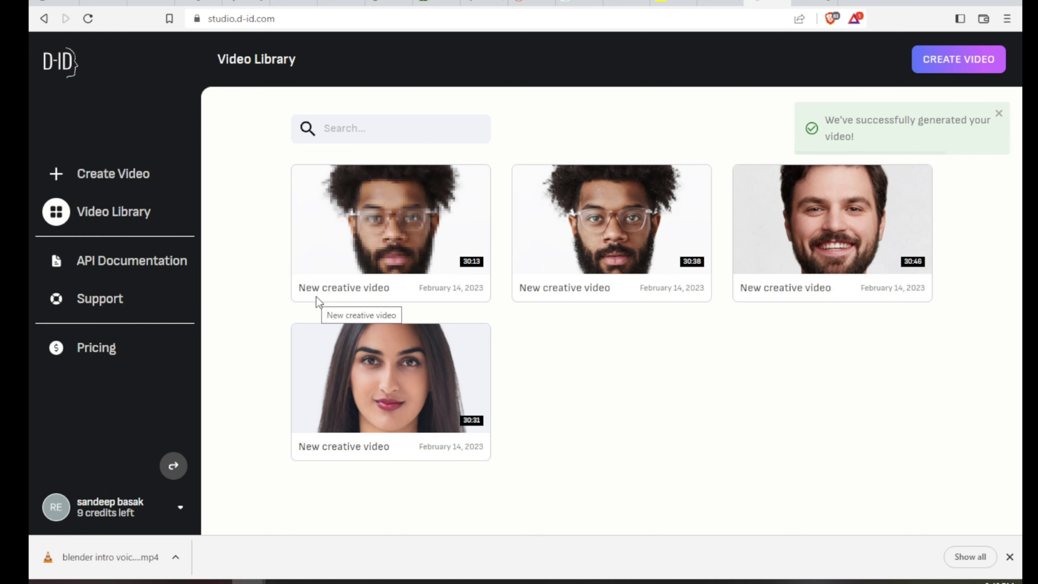
Play the new thank-you video from the video library and download it
mouse_move(359, 249)
left_click(391, 220)
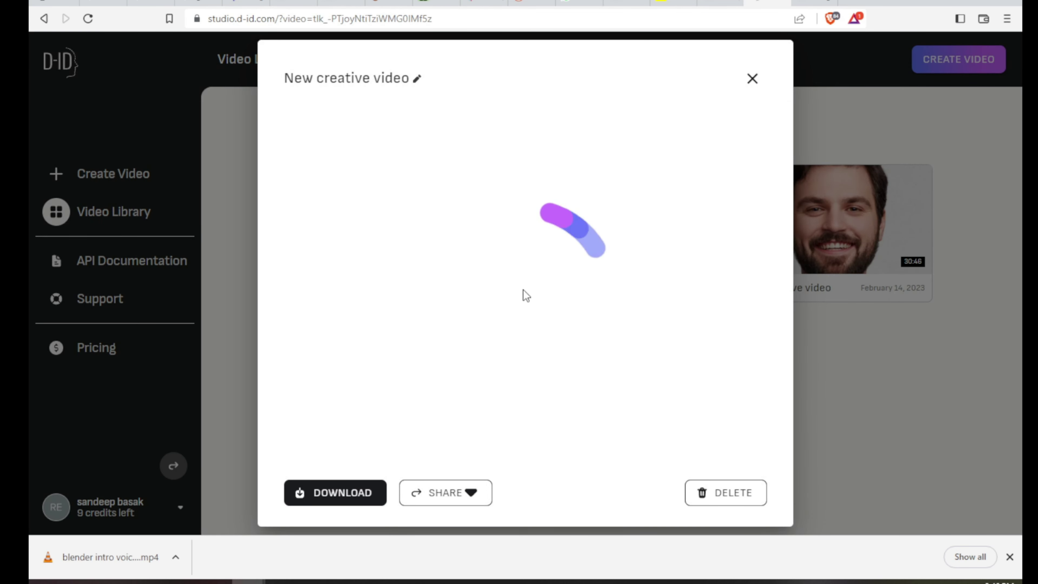
left_click(1009, 557)
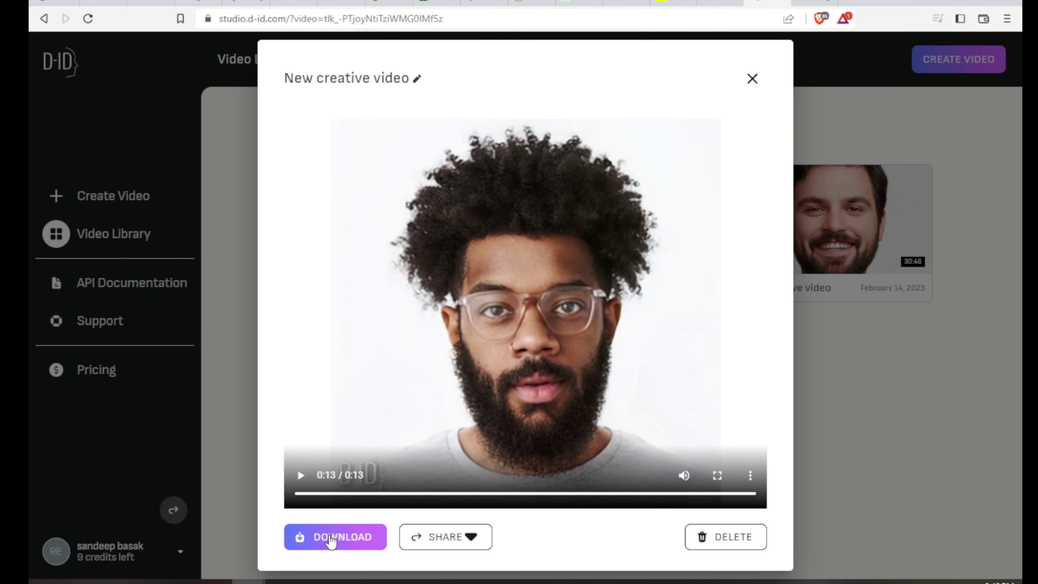
left_click(343, 537)
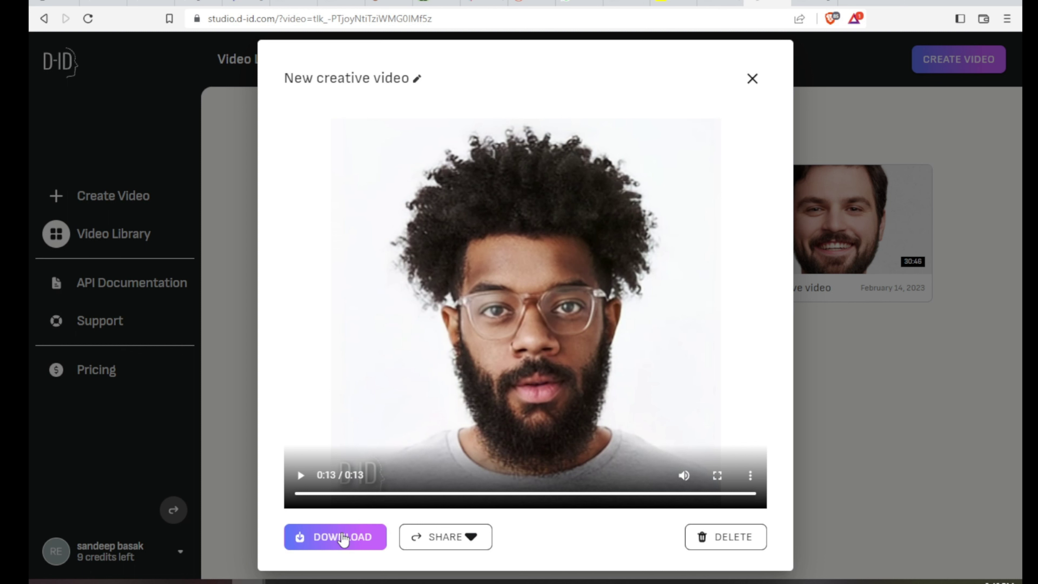